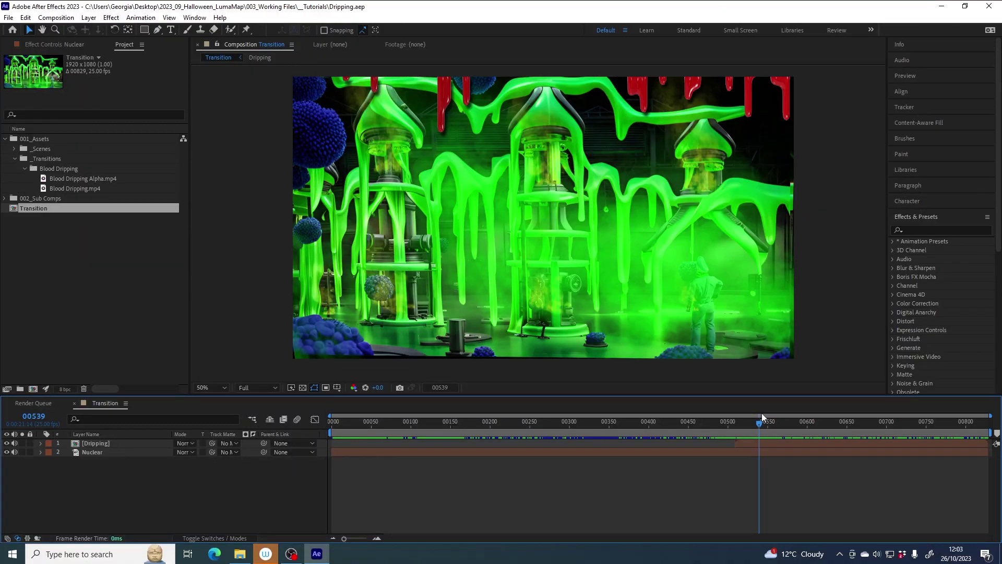
- Preview the drip footage and delete the Dripping layer from the Transition comp
left_click_drag(758, 424, 805, 422)
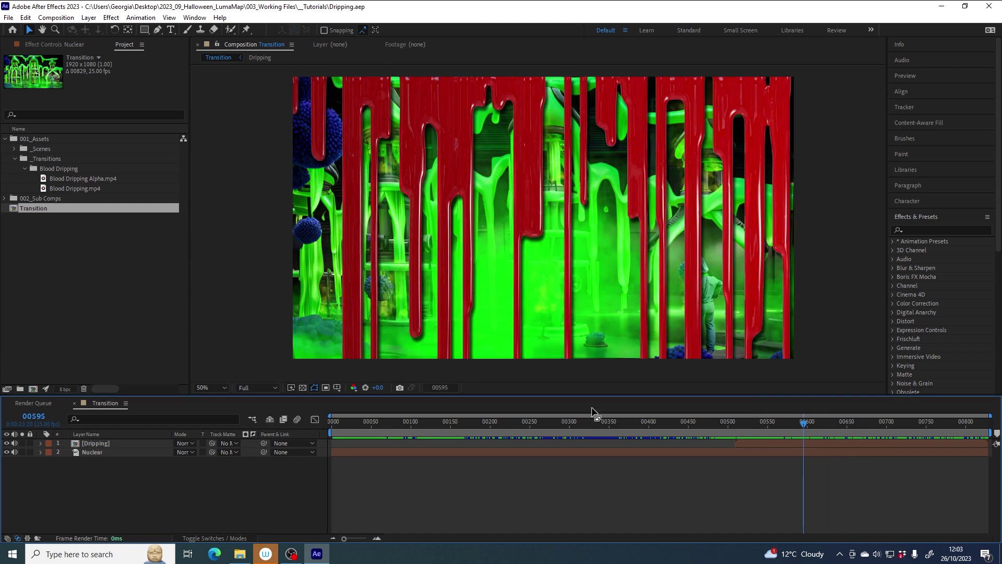
left_click(60, 179)
left_click(65, 187)
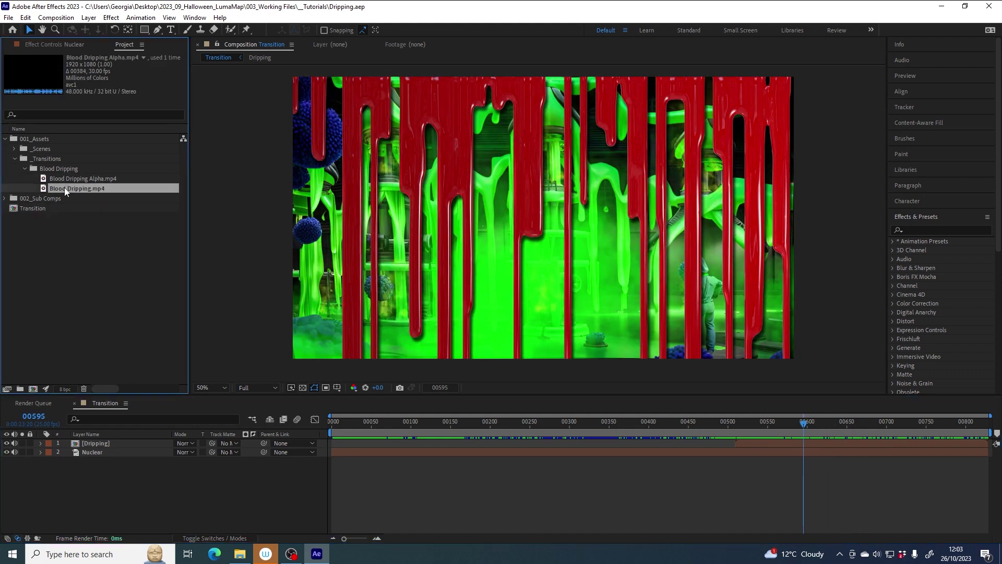
left_click(91, 257)
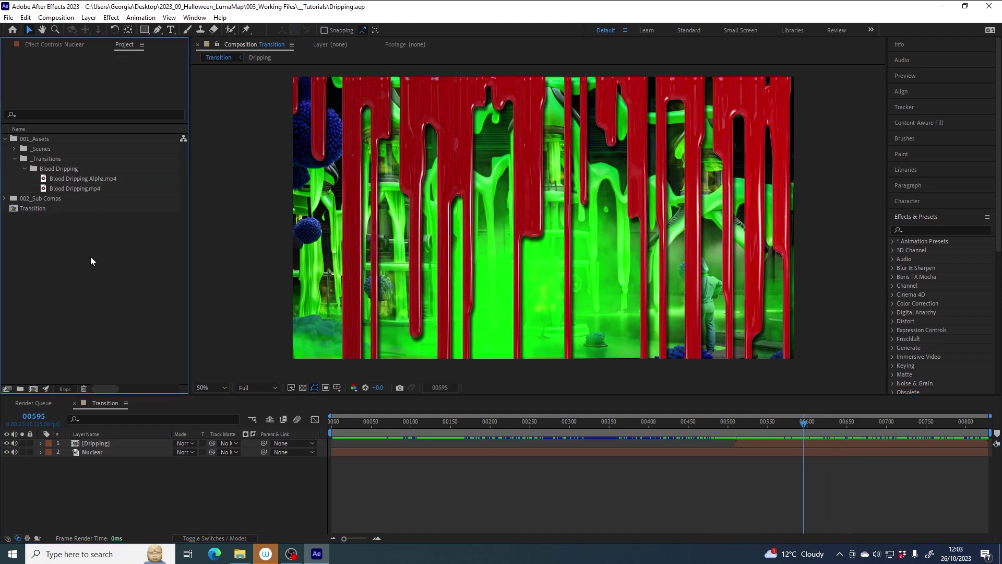
left_click(747, 444)
key("Delete")
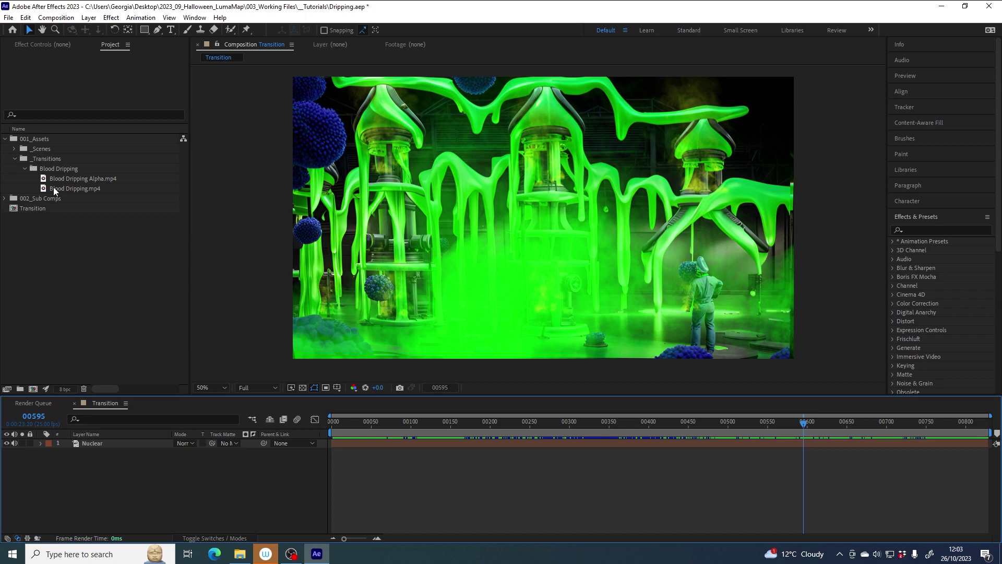
- Create a comp from Blood Dripping.mp4 and name it 'Blood Dripping'
left_click(77, 189)
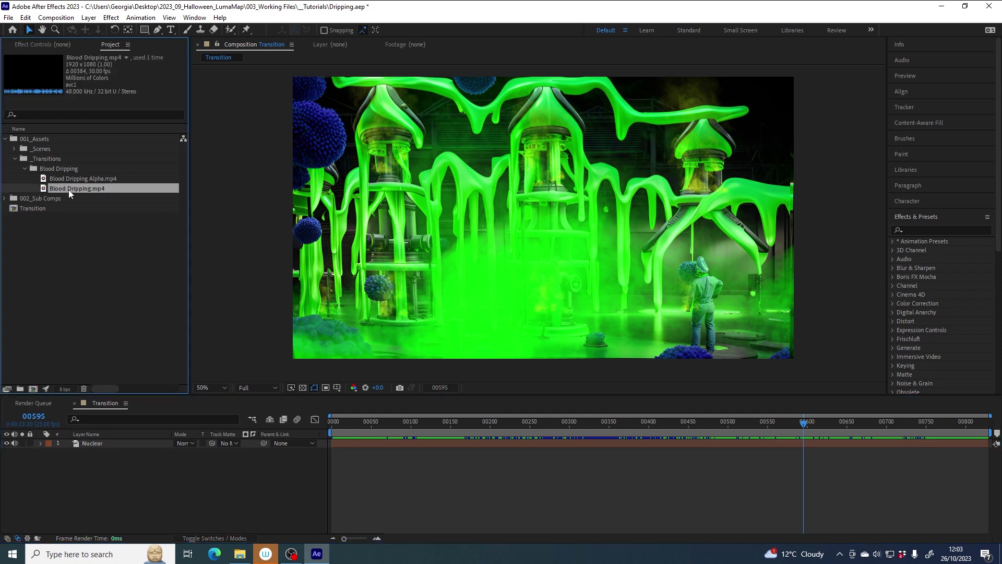
left_click_drag(80, 187, 32, 389)
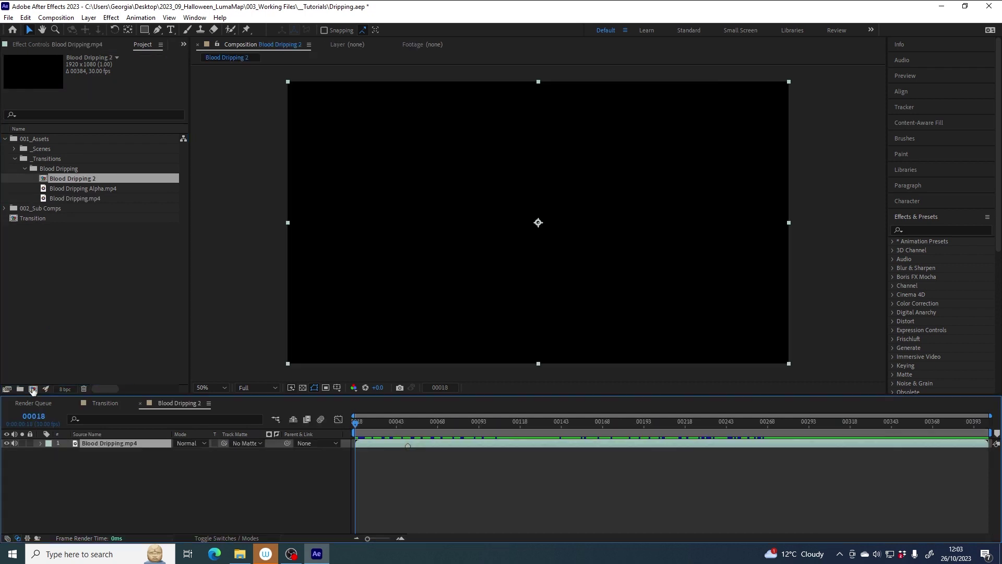
key("Return")
left_click(101, 180)
key("BackSpace")
key("BackSpace")
key("Return")
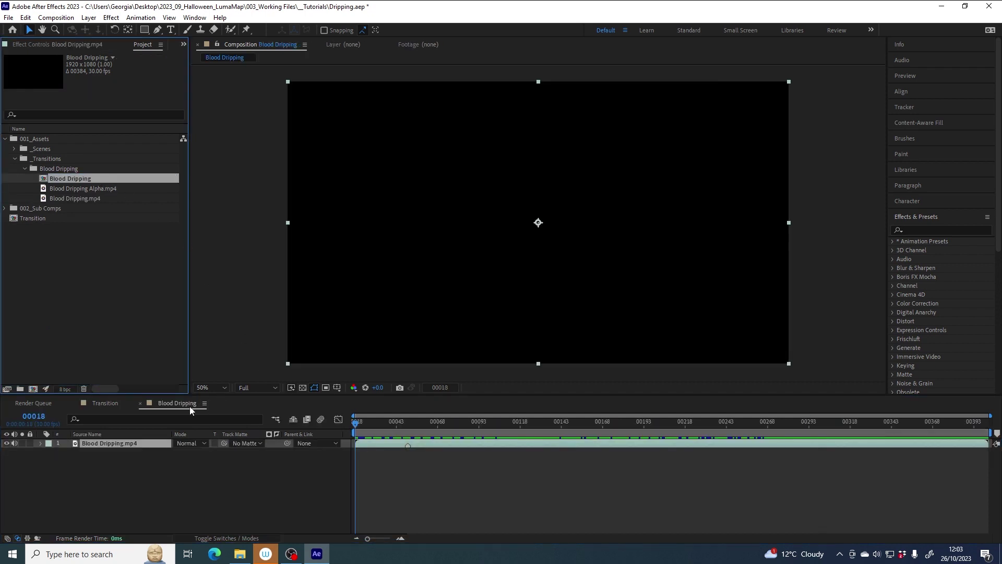
left_click_drag(450, 421, 543, 425)
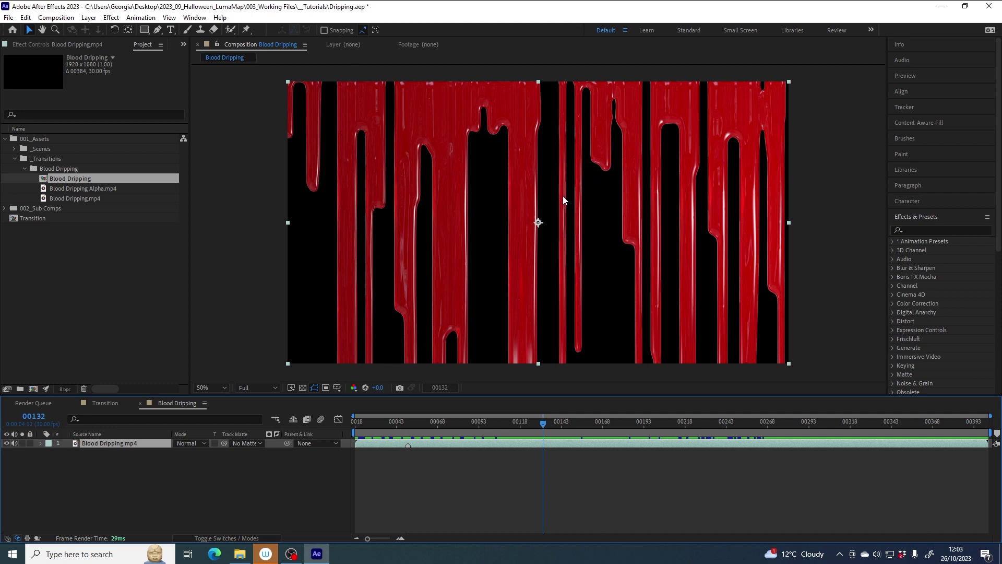
left_click(304, 388)
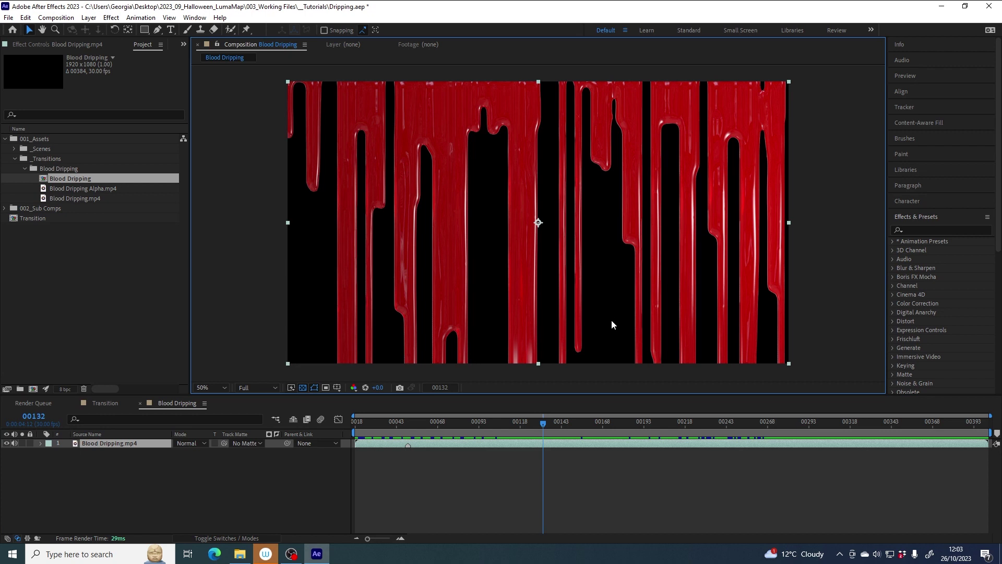
mouse_move(544, 423)
left_mouse_down()
mouse_move(657, 419)
mouse_move(538, 428)
left_mouse_up()
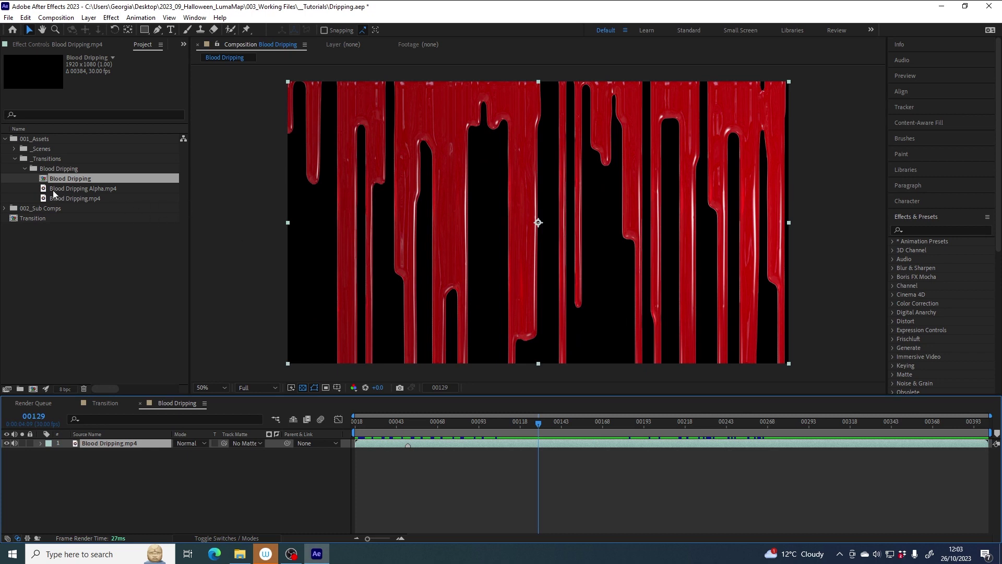
left_click(81, 189)
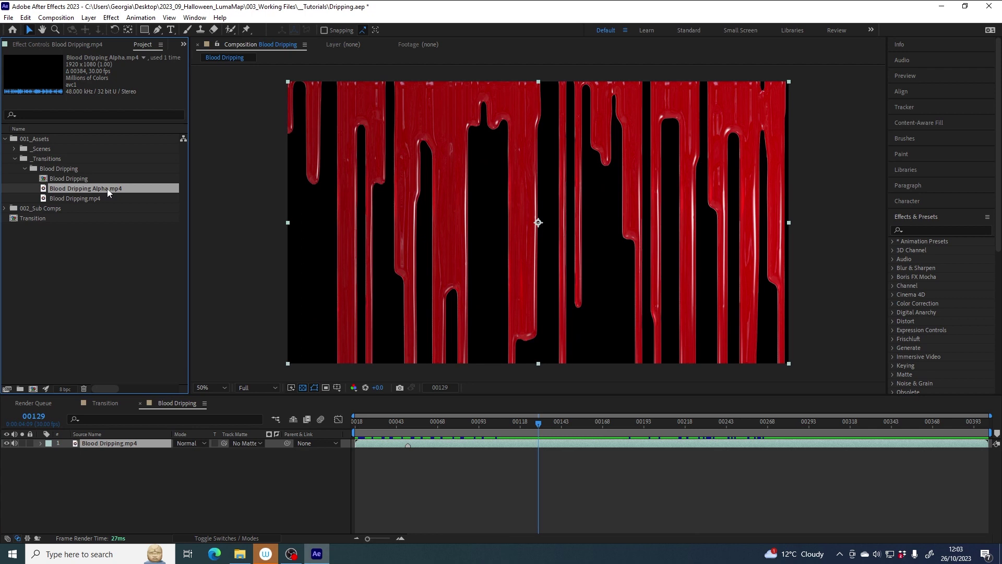
- Add Blood Dripping Alpha.mp4 above Blood Dripping.mp4 and show the Track Matte column
left_click_drag(94, 193, 115, 440)
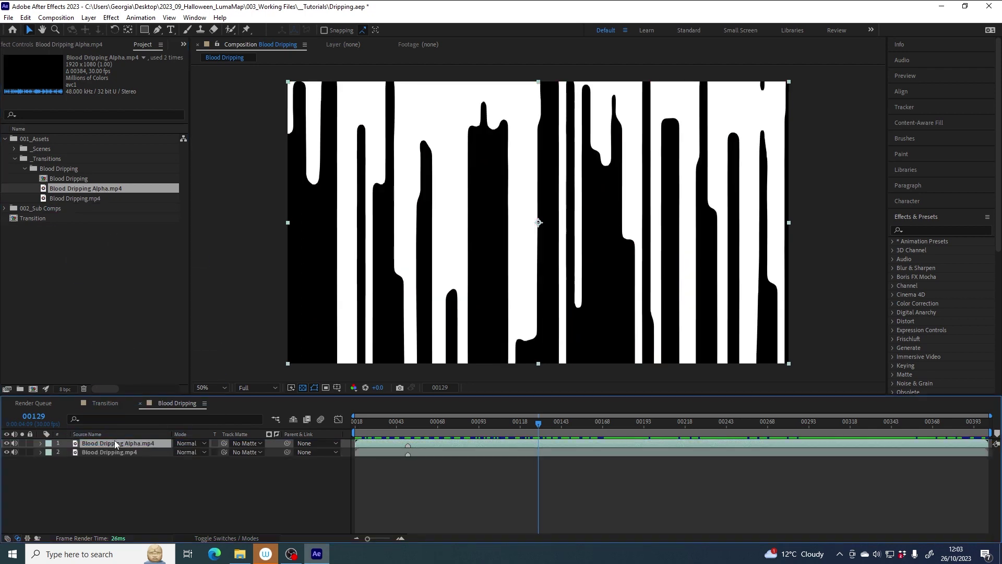
left_click(114, 478)
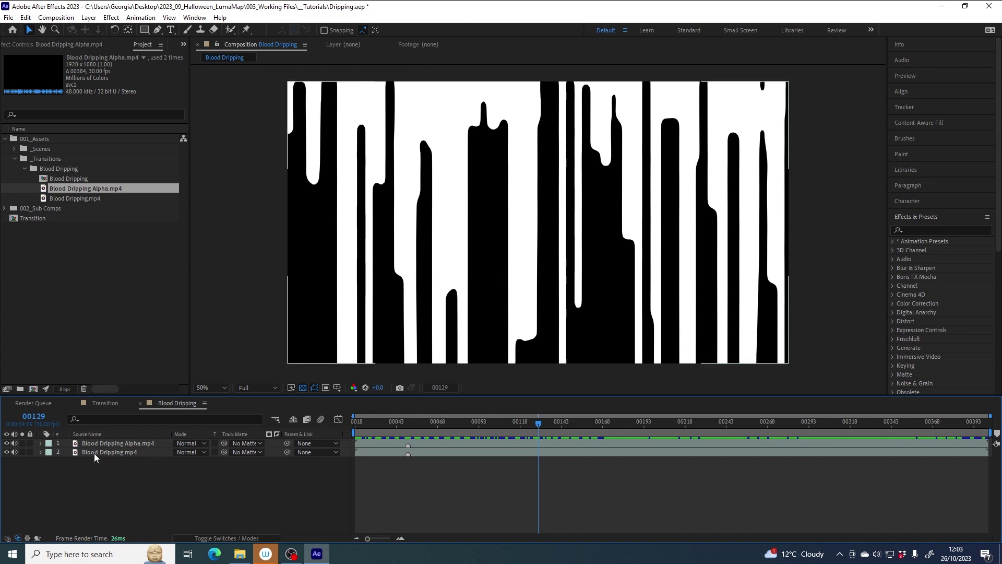
left_click(105, 443)
left_click(115, 451)
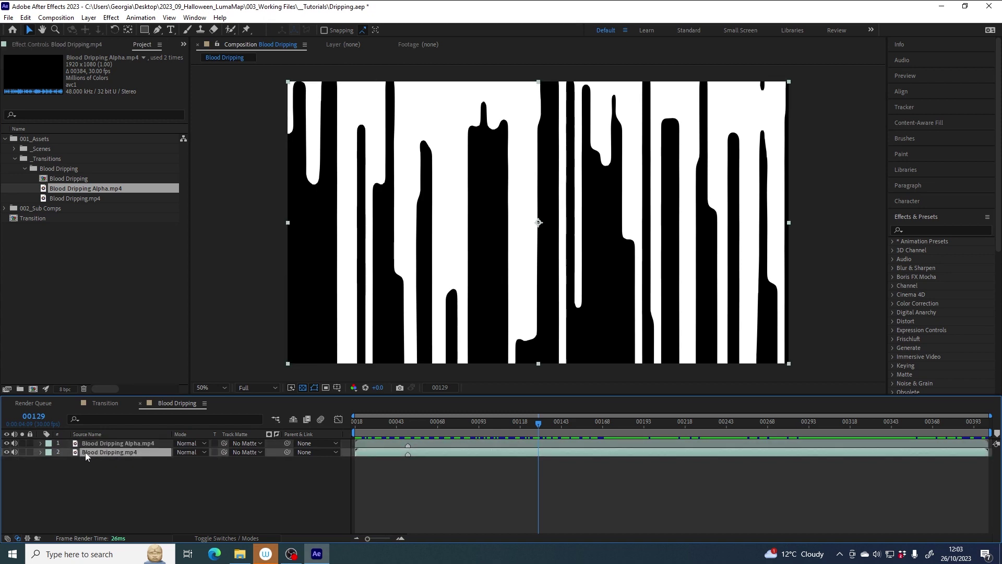
left_click(123, 444)
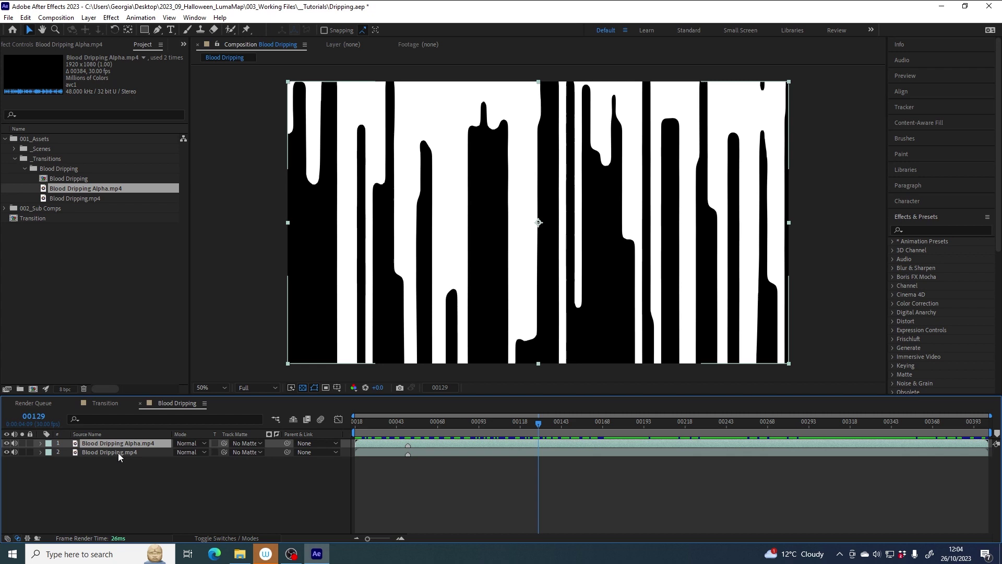
left_click(113, 452)
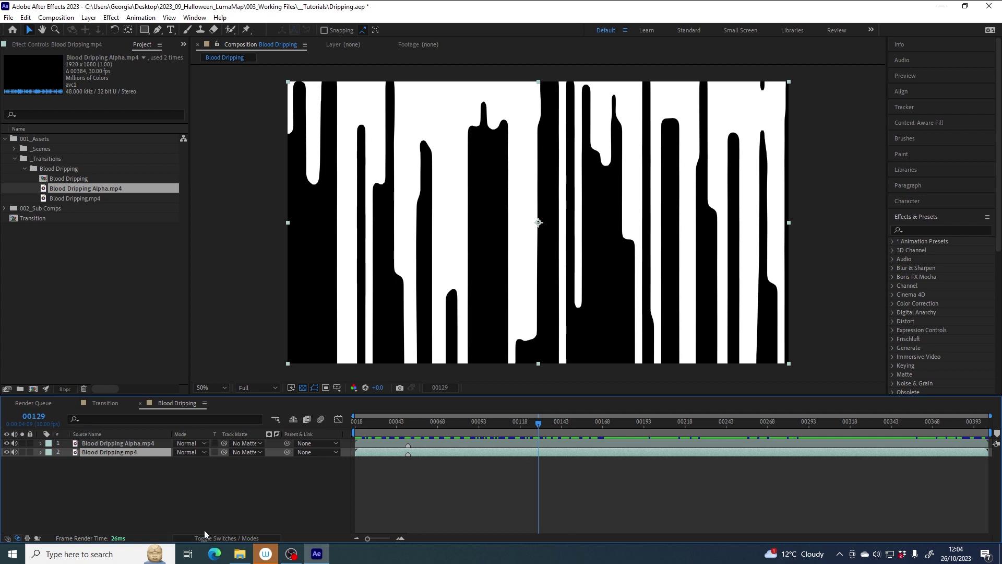
left_click(224, 540)
left_click(226, 539)
- Set layer 2's Track Matte to '1. Blood Dripping Alpha.mp4' and check the matted drips
left_click(259, 453)
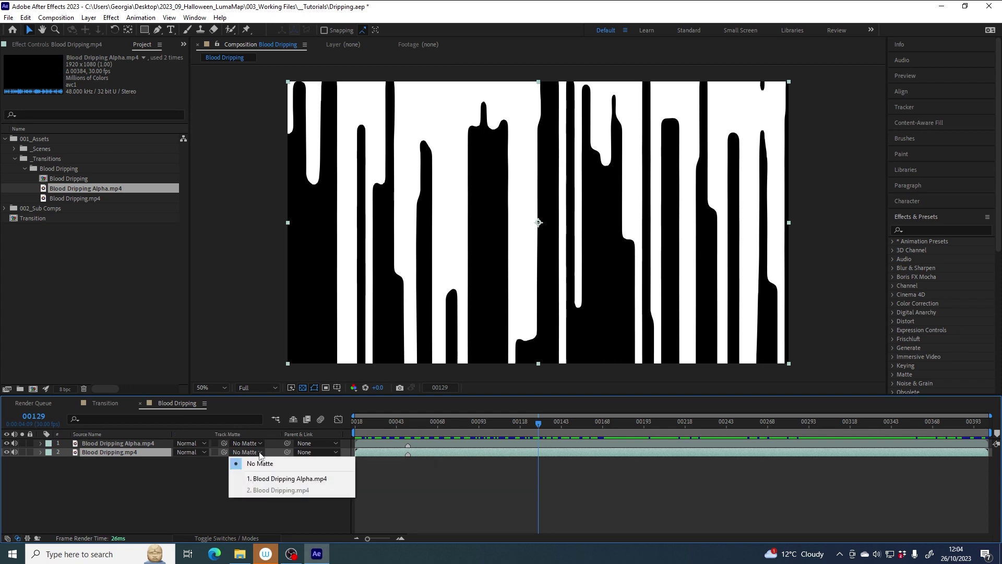
left_click(308, 480)
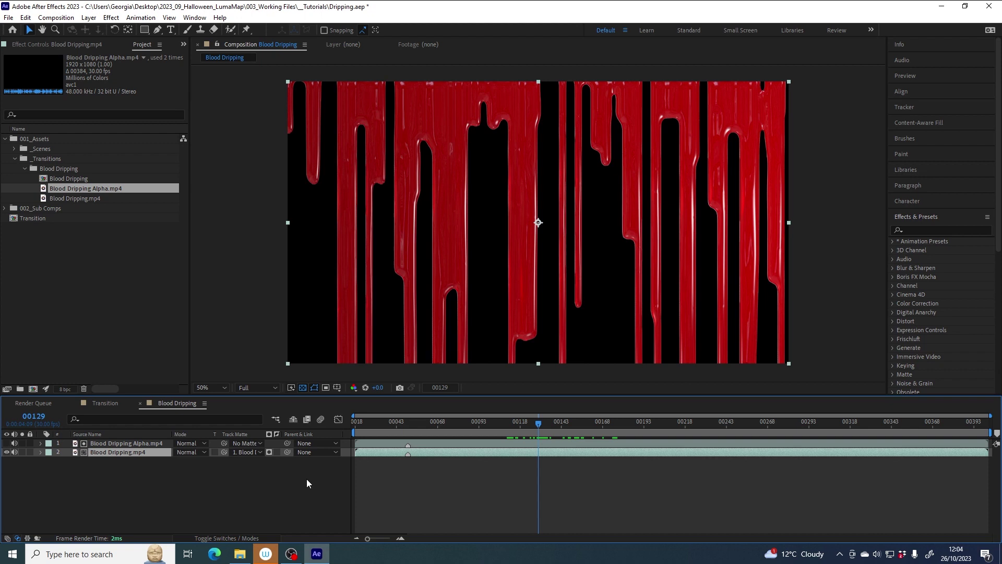
left_click(127, 443)
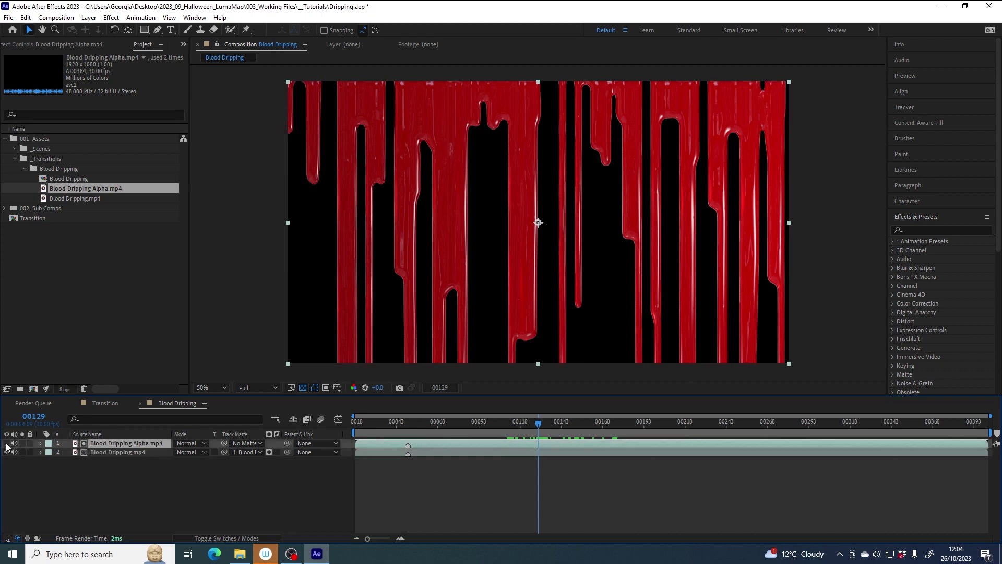
left_click(6, 443)
left_click(6, 444)
left_click(126, 452)
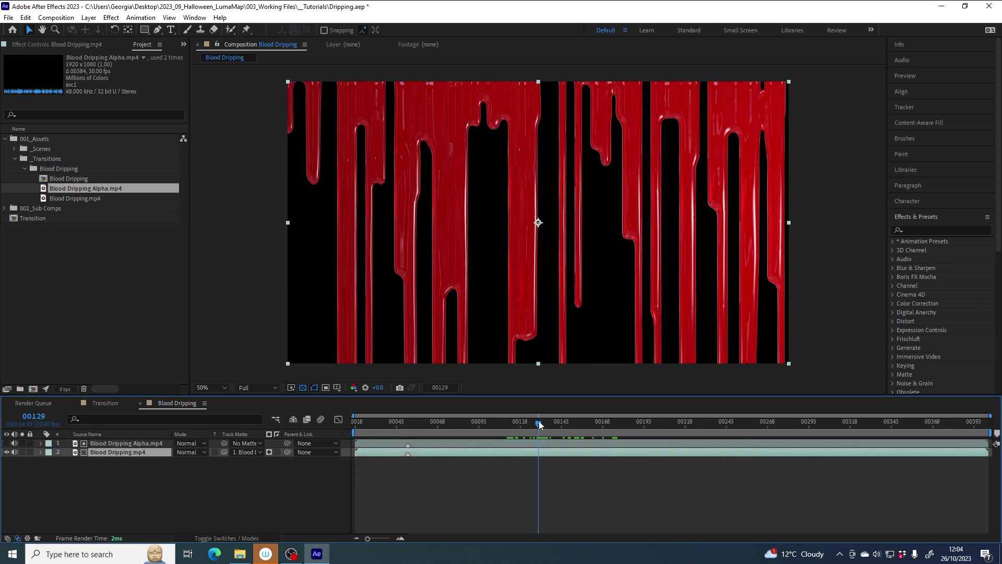
mouse_move(539, 421)
left_mouse_down()
mouse_move(518, 423)
mouse_move(591, 424)
mouse_move(548, 425)
left_mouse_up()
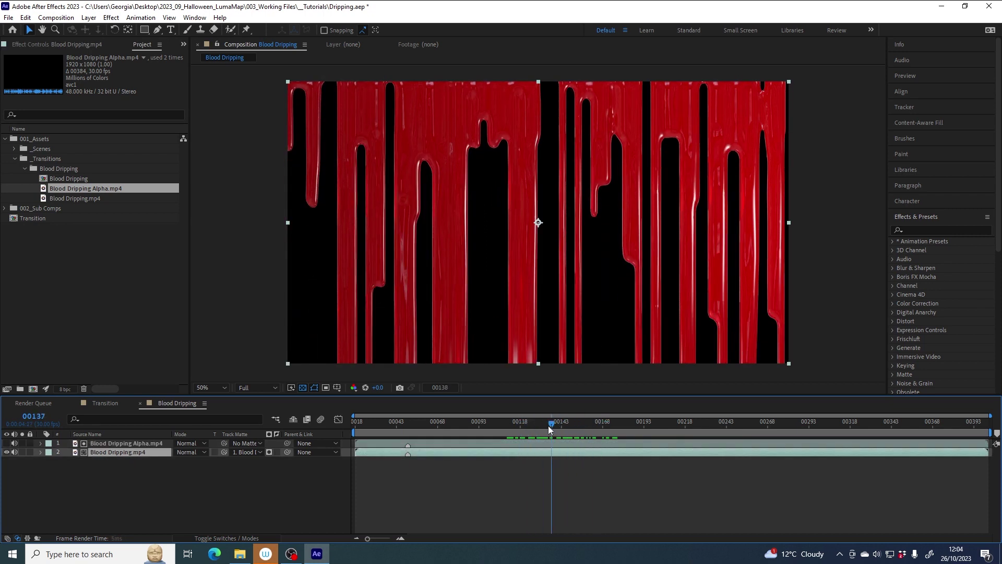
left_click(300, 387)
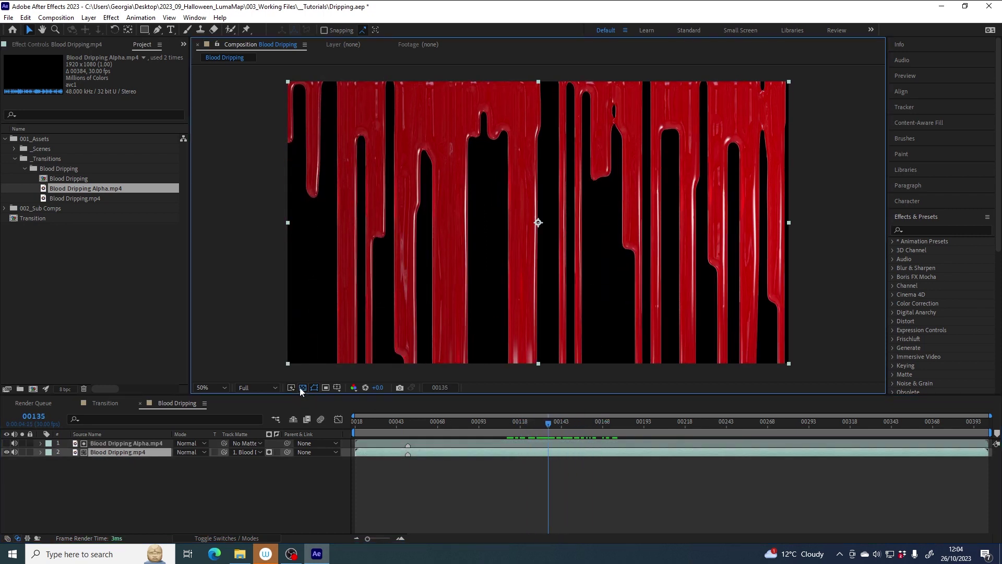
left_click_drag(540, 424, 542, 424)
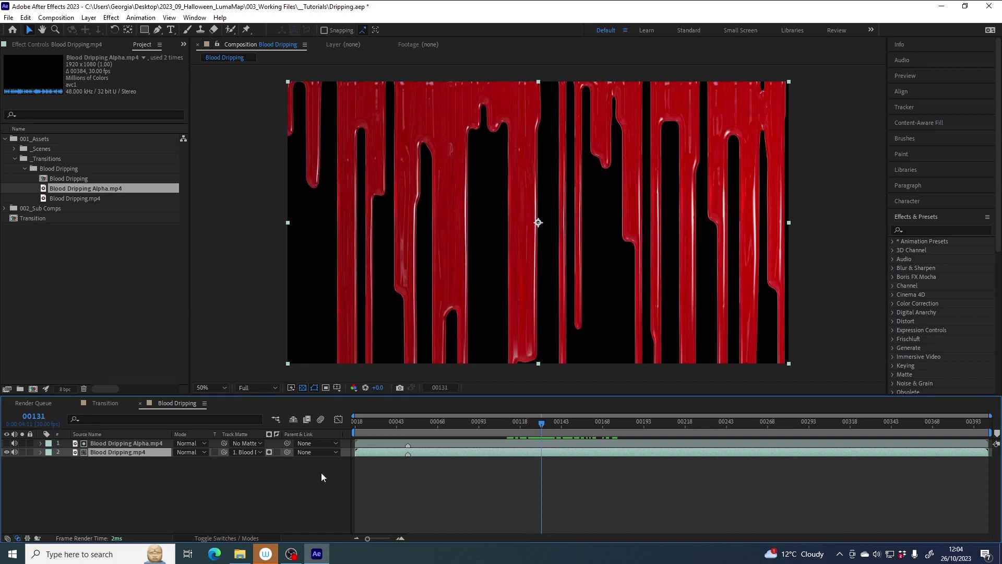
- Change the drip layer's matte from Alpha to Luma, preview it, then return to Transition
left_click(268, 452)
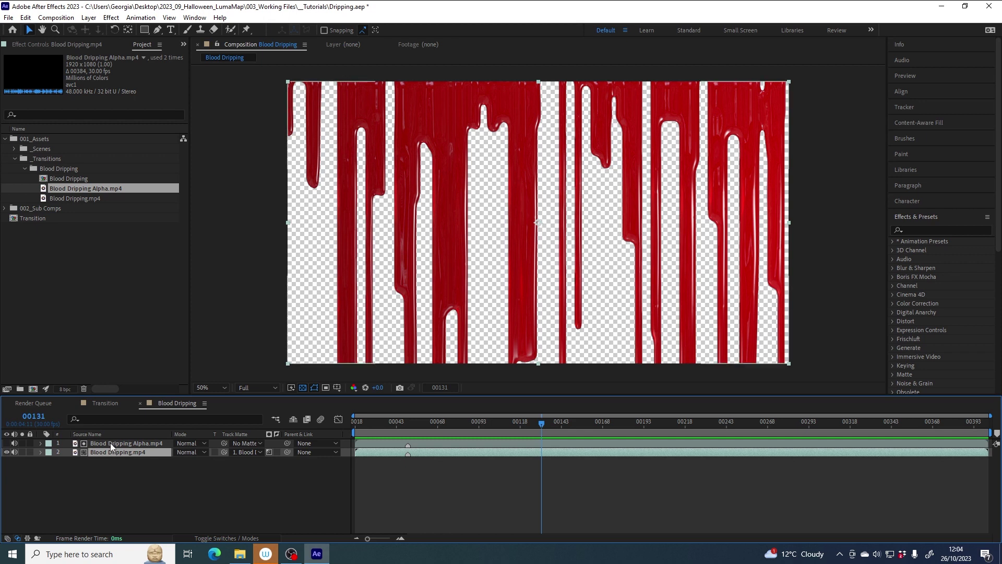
left_click(123, 443)
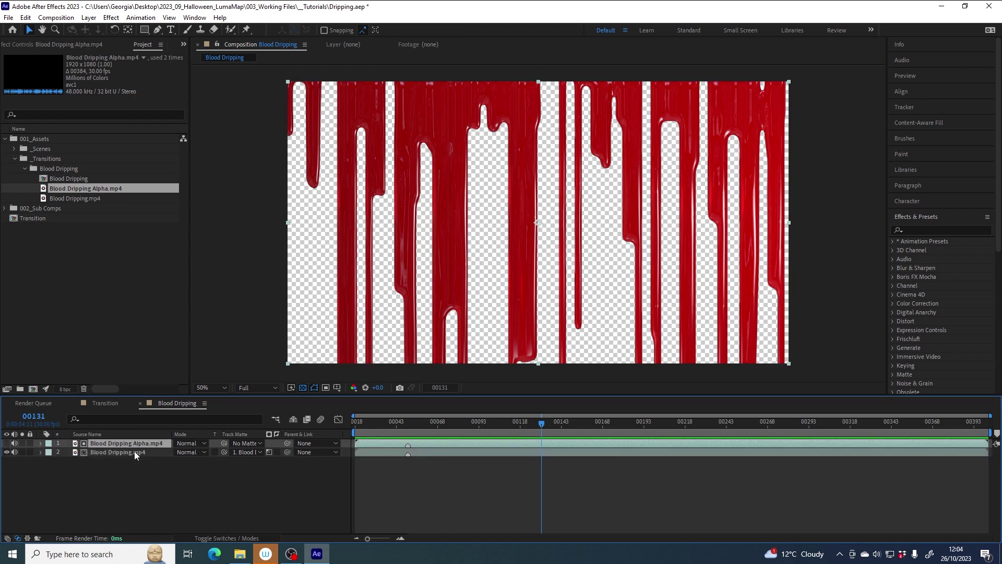
left_click(7, 444)
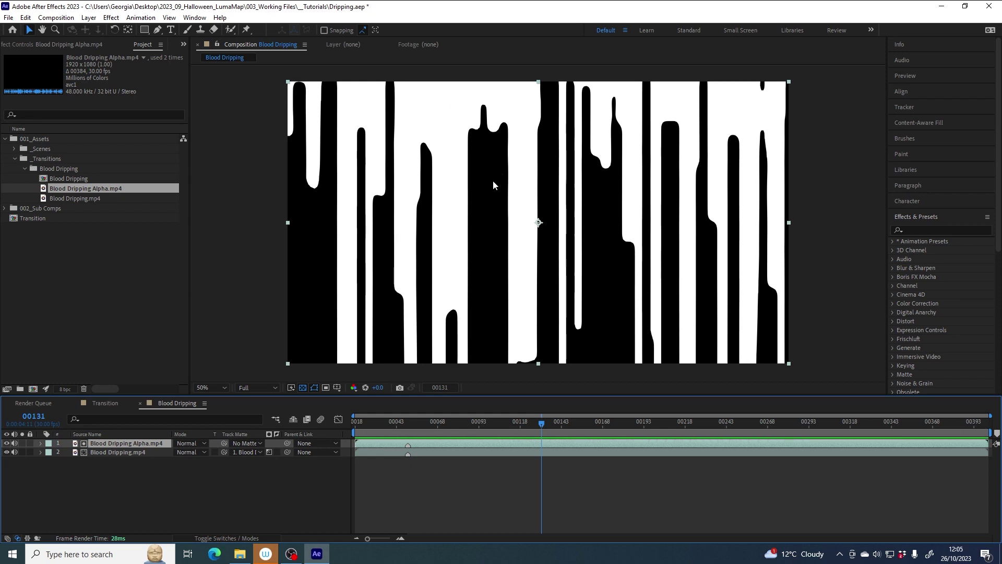
left_click(7, 443)
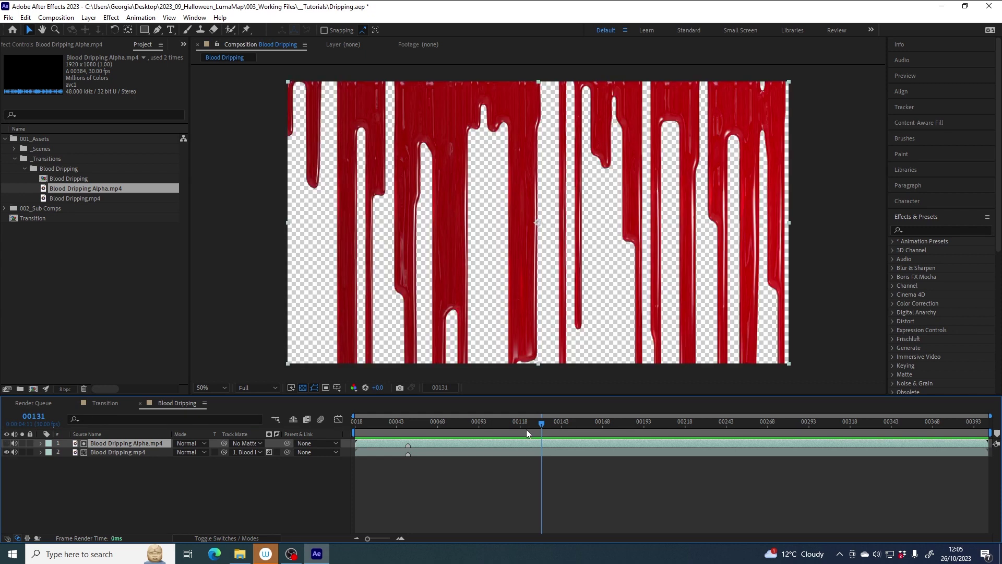
mouse_move(526, 429)
left_mouse_down()
mouse_move(412, 428)
mouse_move(781, 424)
mouse_move(486, 434)
mouse_move(527, 431)
left_mouse_up()
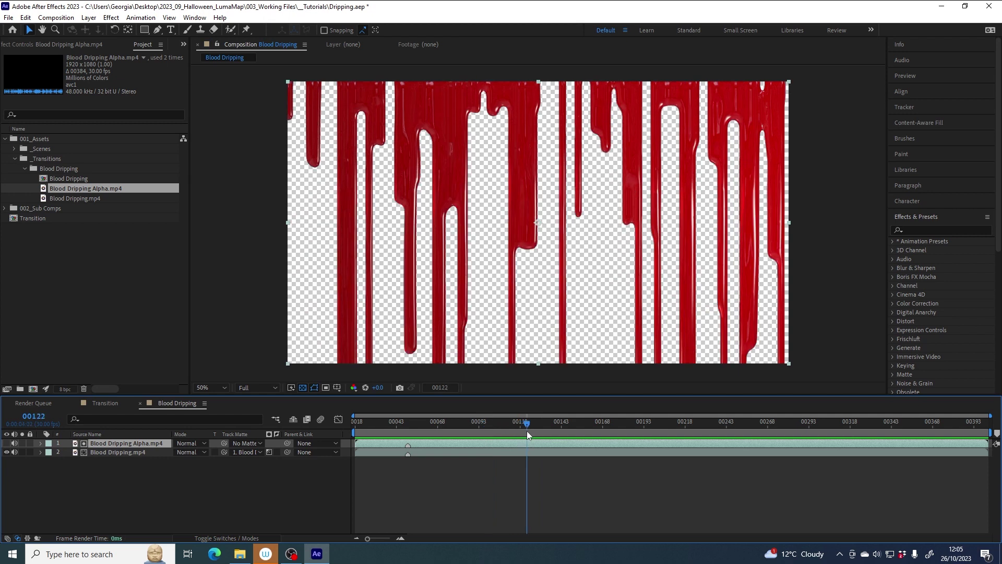
left_click(102, 403)
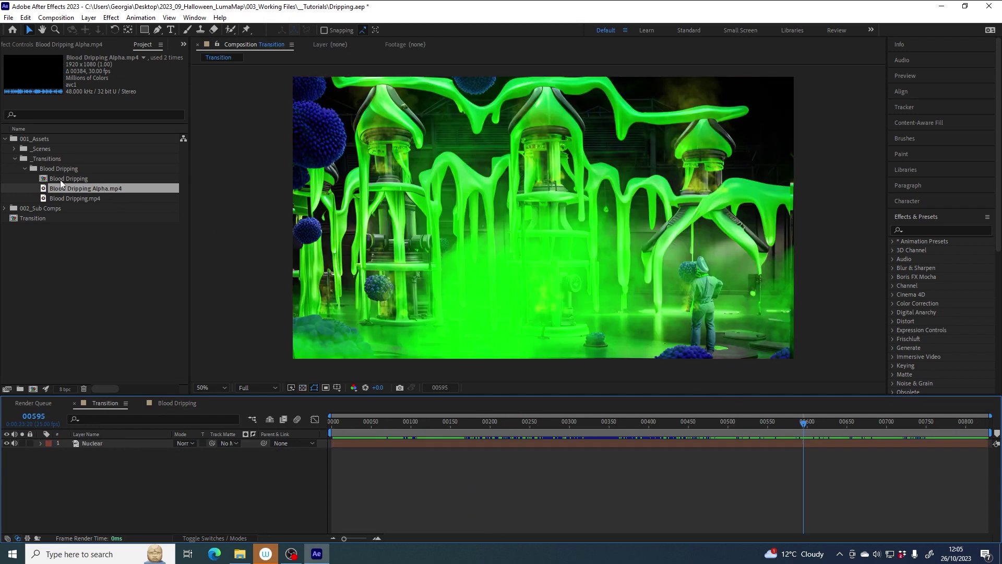
- Place the Blood Dripping comp atop the Transition timeline, starting near frame 510
left_click_drag(61, 180, 96, 442)
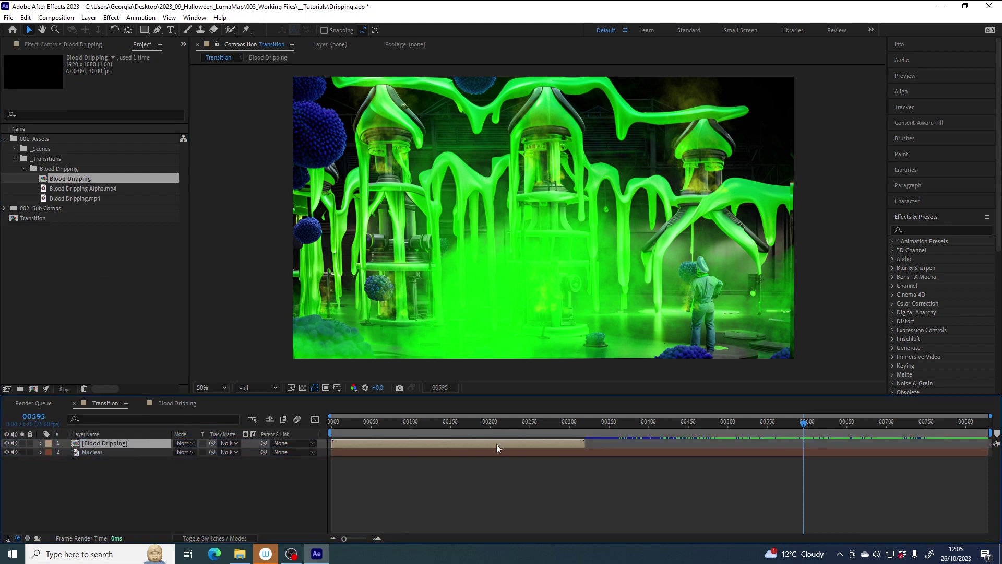
left_click_drag(497, 443, 903, 443)
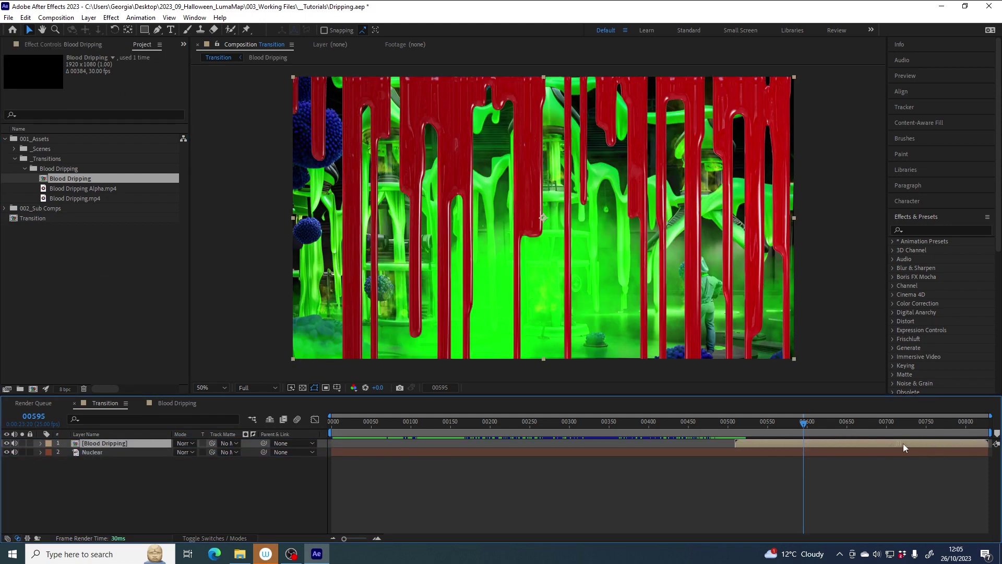
left_click_drag(765, 422, 810, 423)
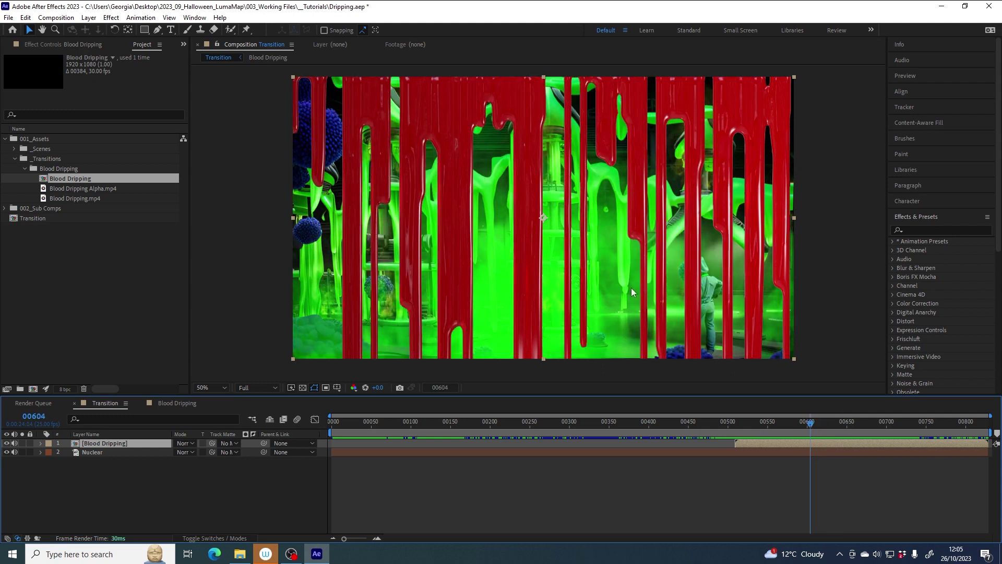
mouse_move(806, 424)
left_mouse_down()
mouse_move(853, 422)
mouse_move(798, 427)
mouse_move(828, 425)
mouse_move(816, 424)
left_mouse_up()
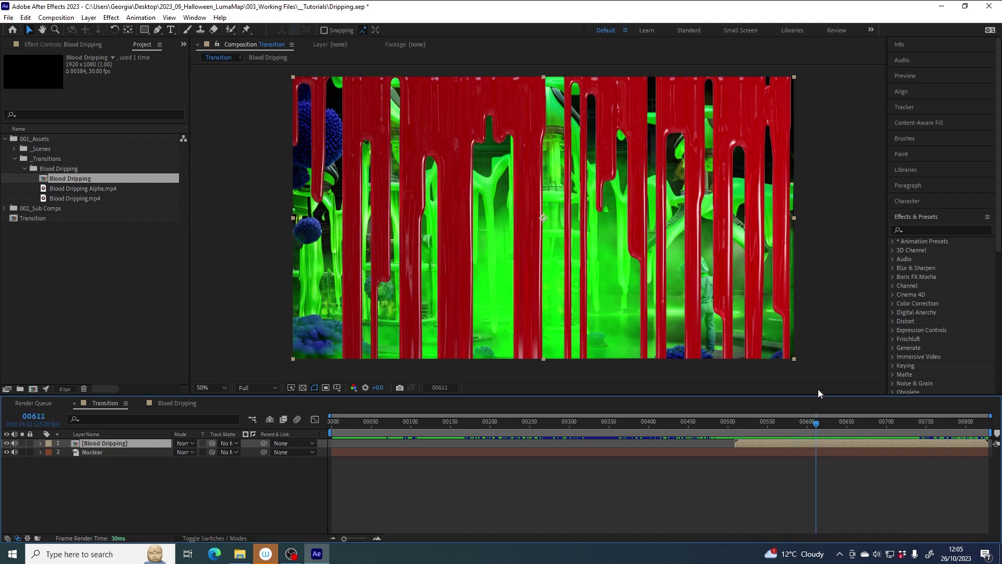
- Add a Drop Shadow layer style to the Blood Dripping layer
right_click(108, 443)
mouse_move(150, 275)
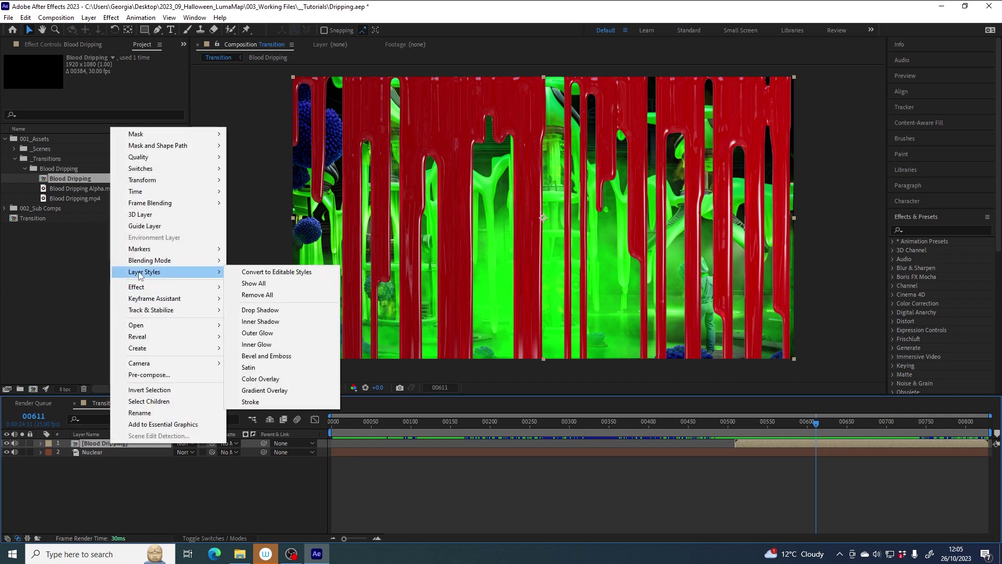
left_click(253, 312)
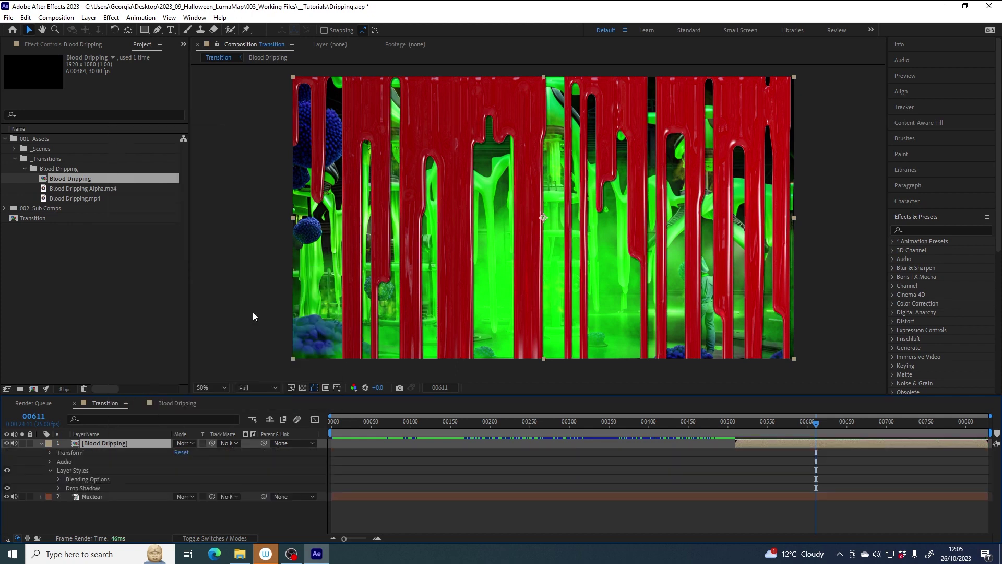
left_click(41, 443)
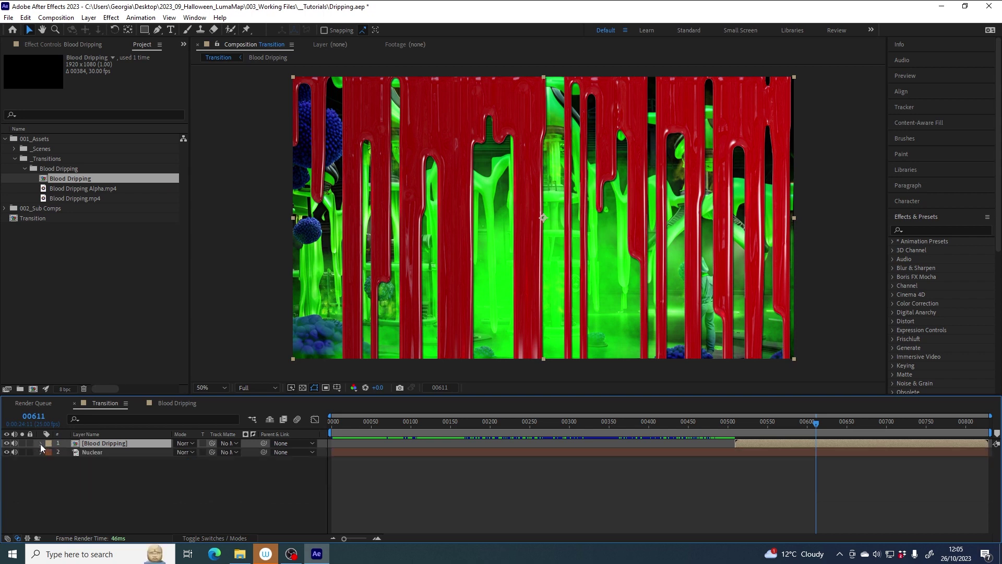
left_click(41, 443)
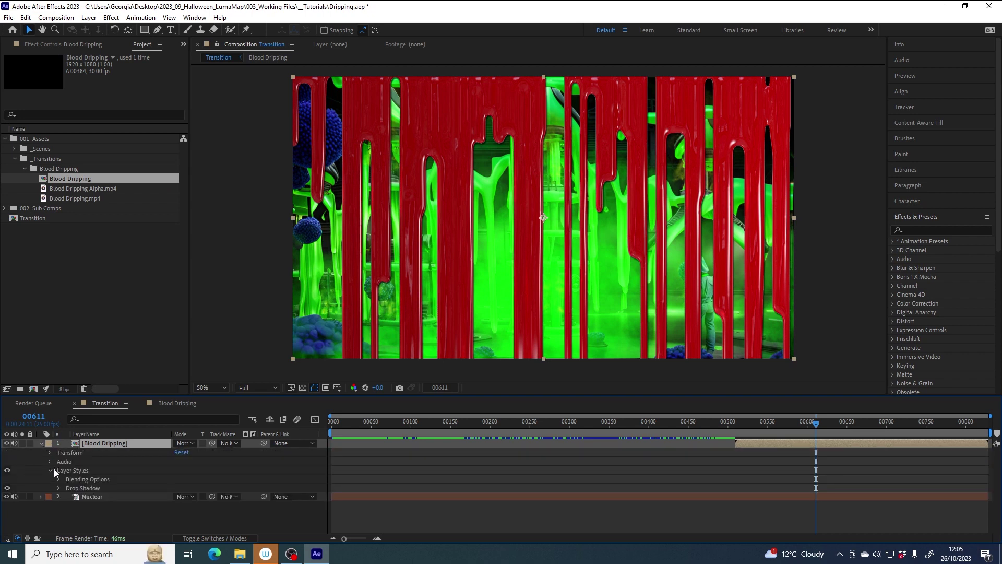
- Raise the Drop Shadow distance to 18 and compare it on and off
left_click(83, 487)
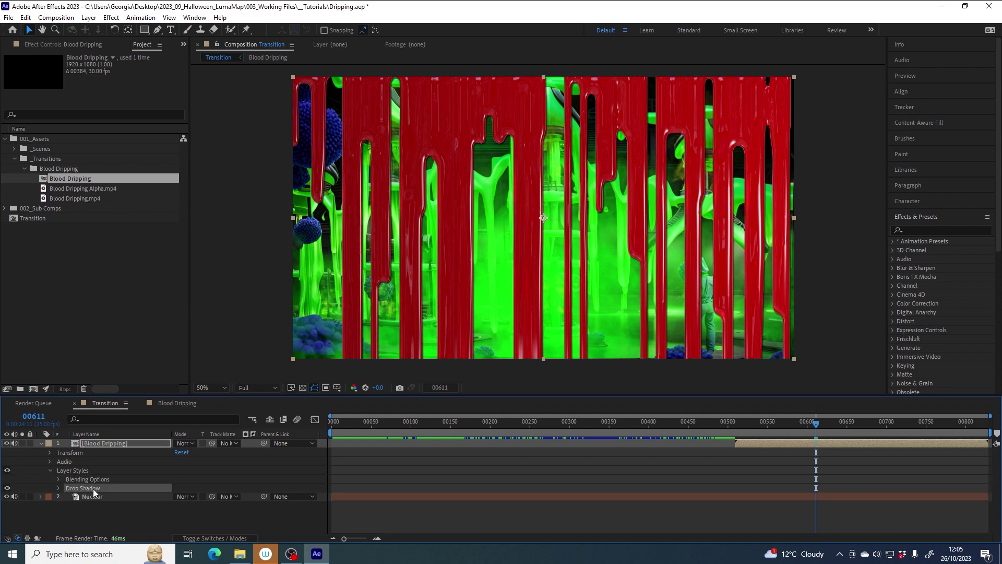
left_click(58, 488)
scroll(83, 472, "down", 2)
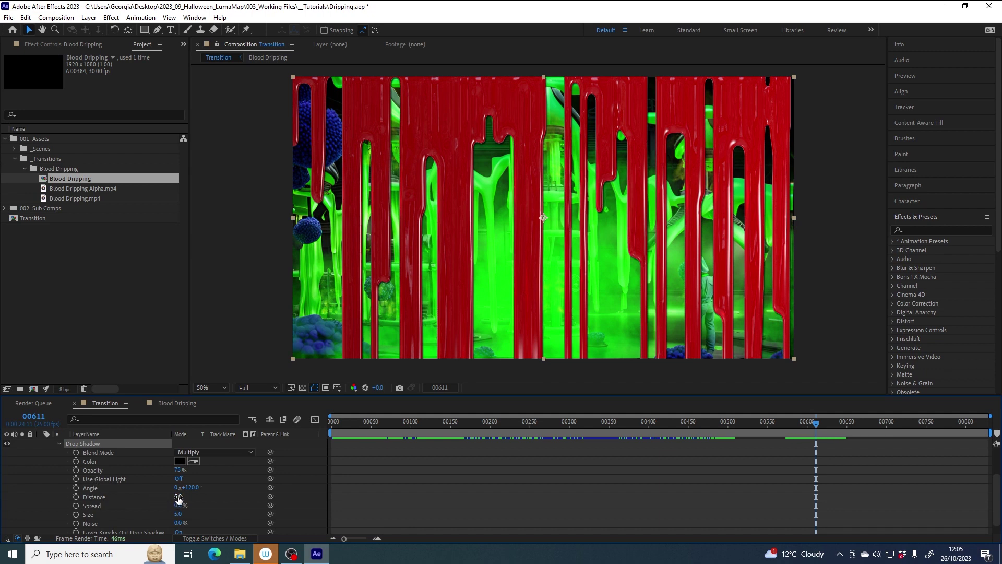
mouse_move(178, 499)
left_mouse_down()
mouse_move(190, 497)
mouse_move(179, 514)
left_mouse_up()
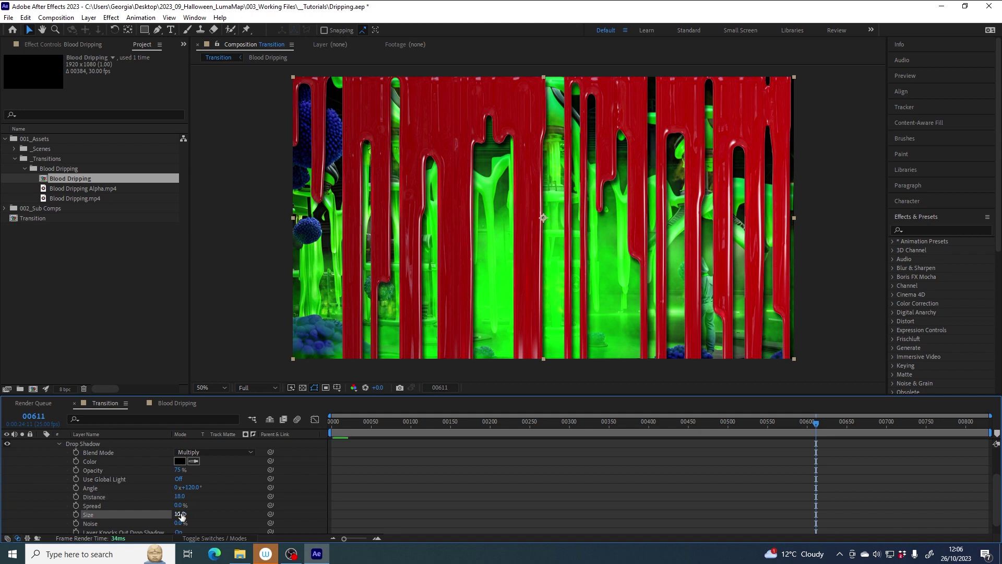
scroll(84, 473, "up", 1)
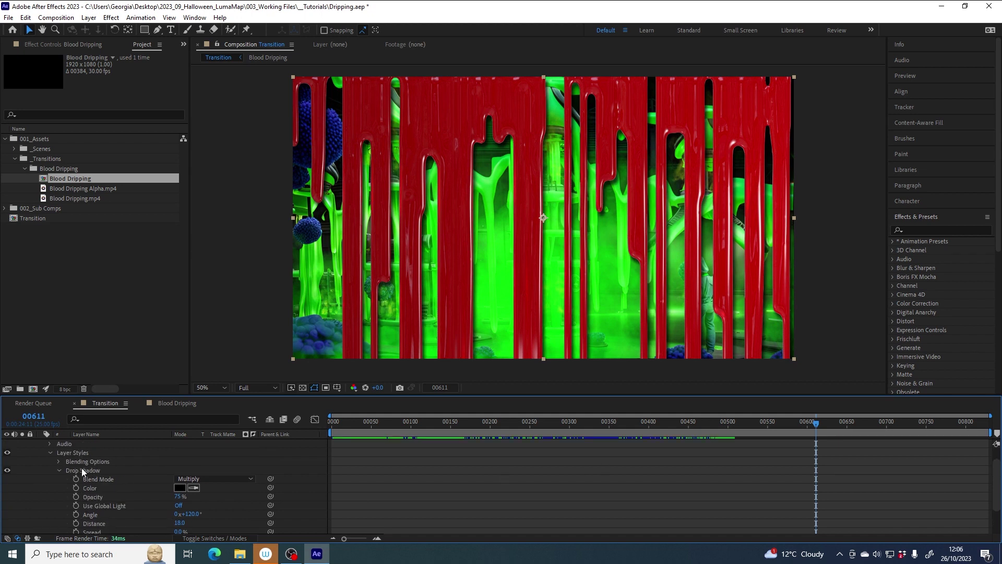
left_click(7, 470)
left_click(7, 470)
scroll(702, 473, "up", 1)
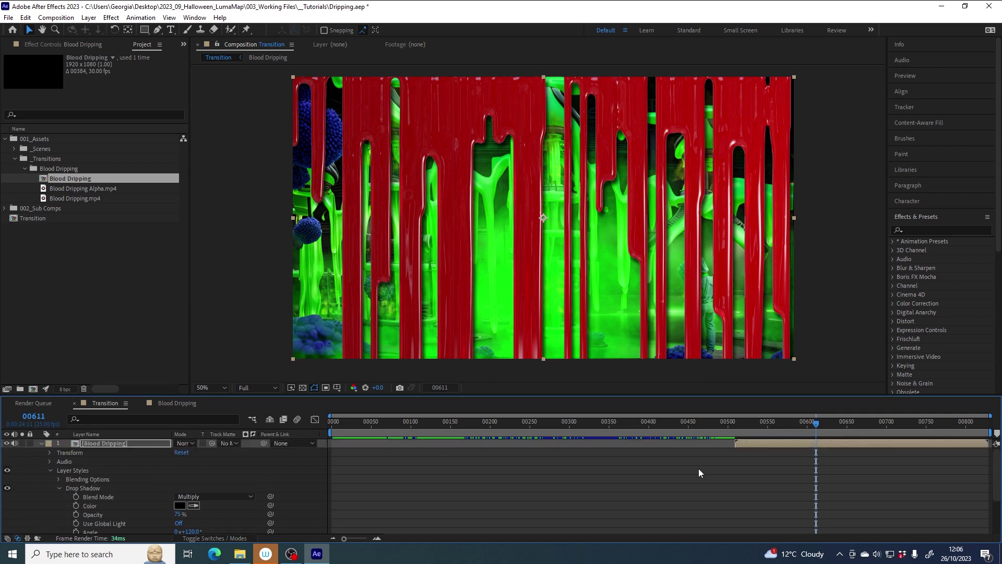
left_click(41, 443)
left_click_drag(783, 425, 804, 433)
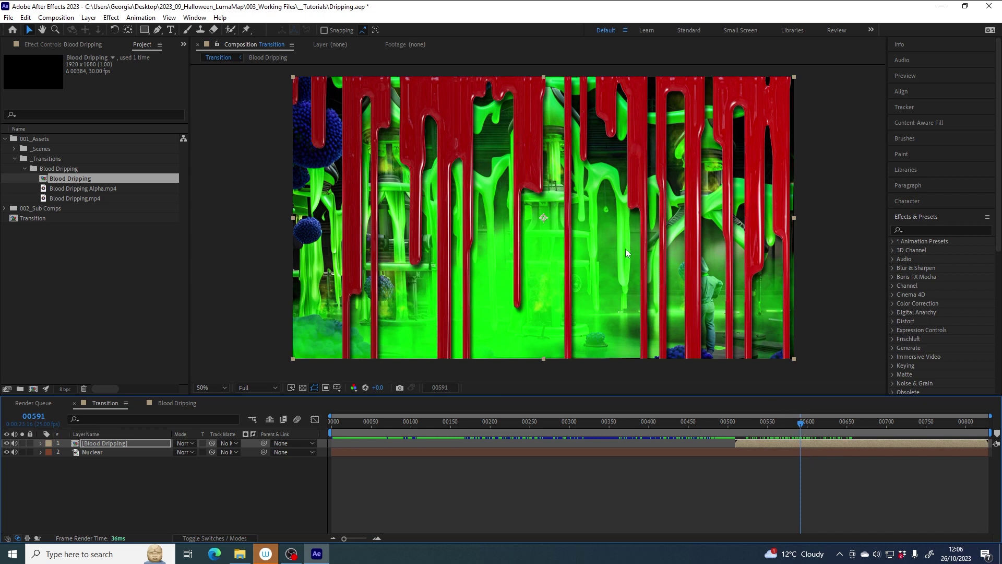
mouse_move(800, 424)
left_mouse_down()
mouse_move(775, 424)
mouse_move(801, 424)
left_mouse_up()
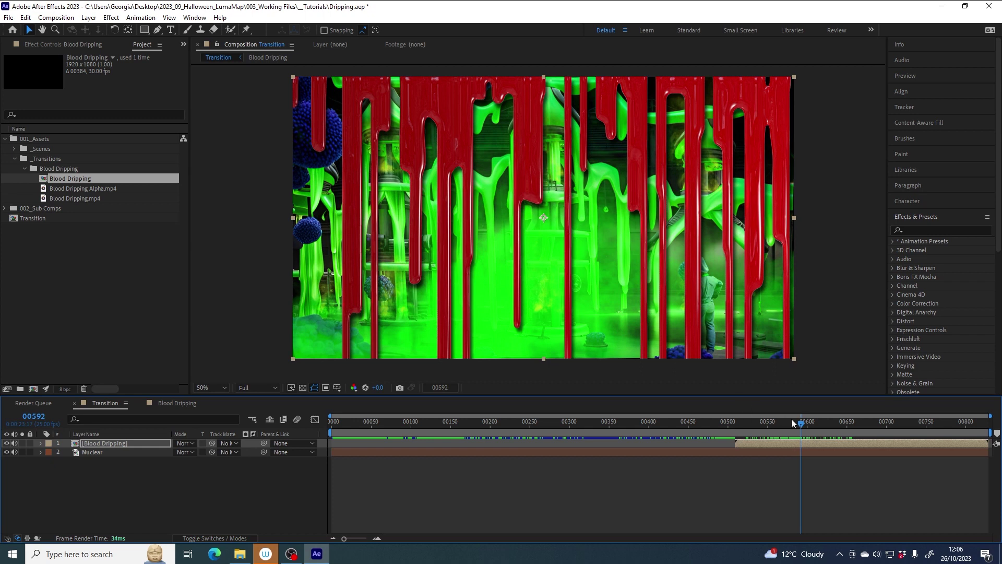
left_click_drag(792, 423, 769, 423)
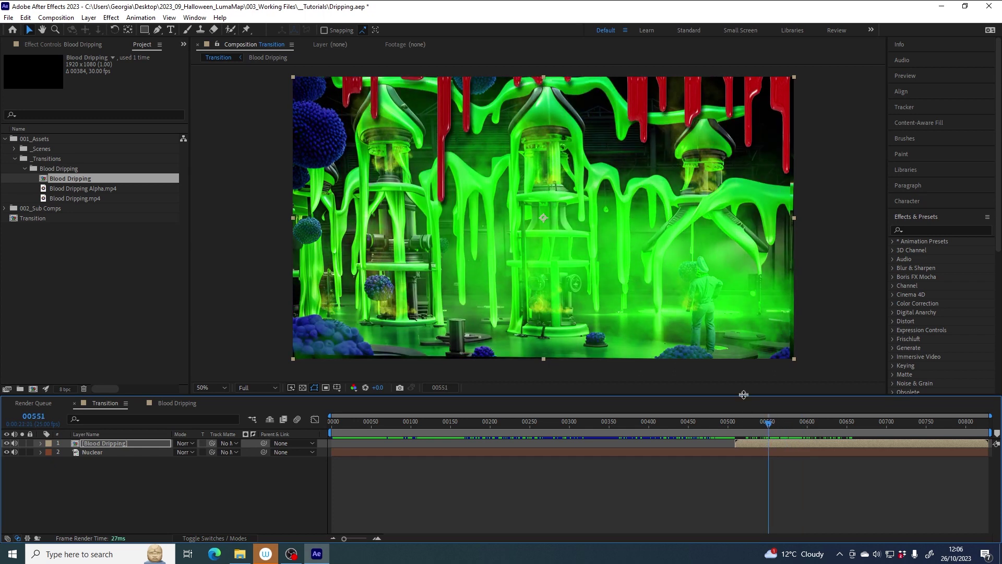
left_click_drag(768, 424, 774, 424)
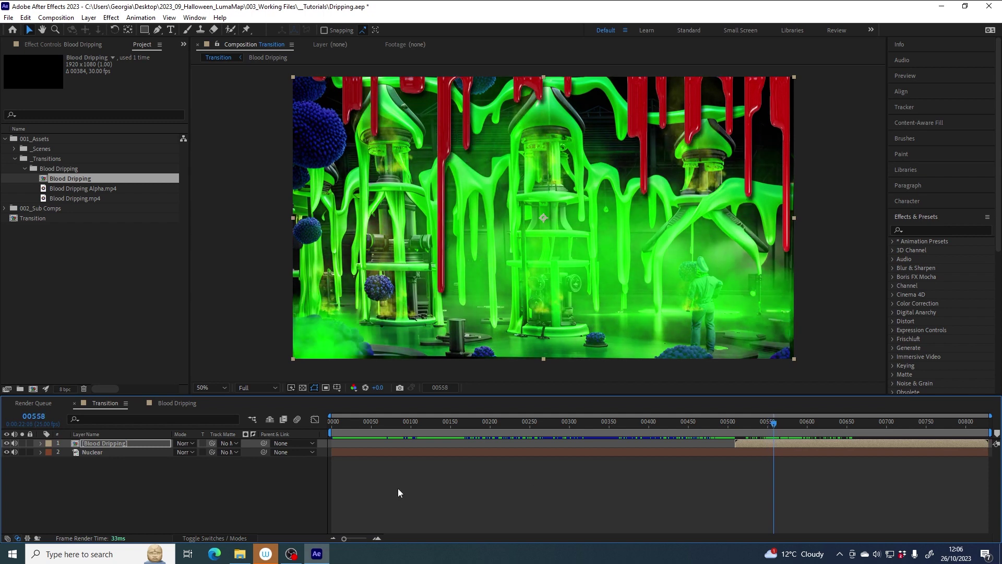
- Apply Hue/Saturation to Blood Dripping with Hue 114°, Saturation 25, Lightness 14
left_click(93, 443)
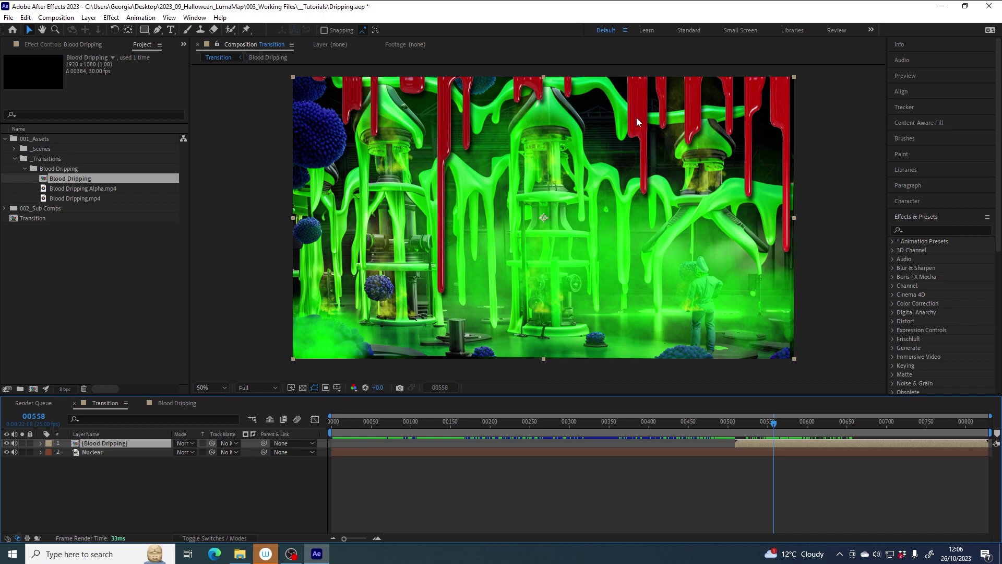
left_click(914, 230)
type("hue")
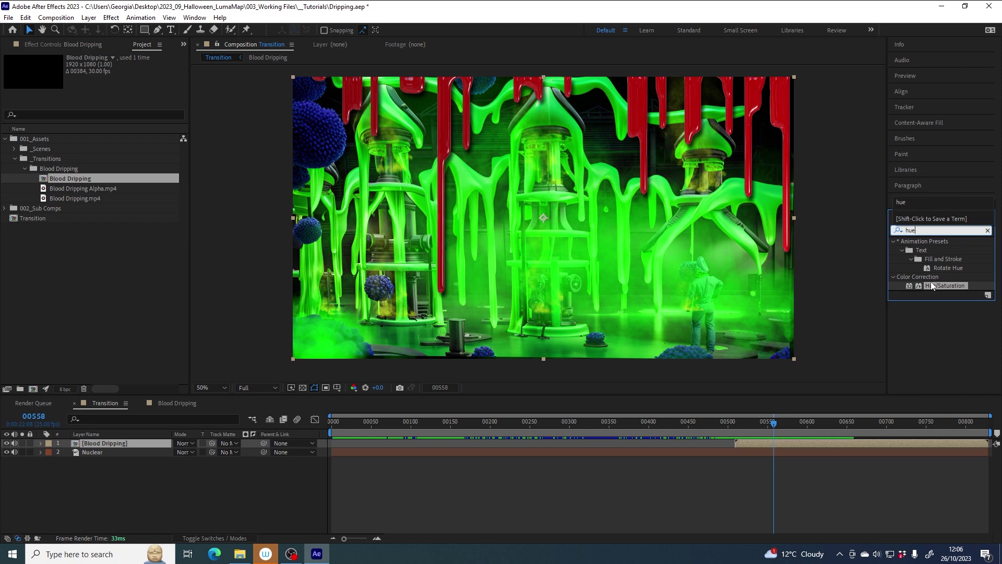
double_click(929, 285)
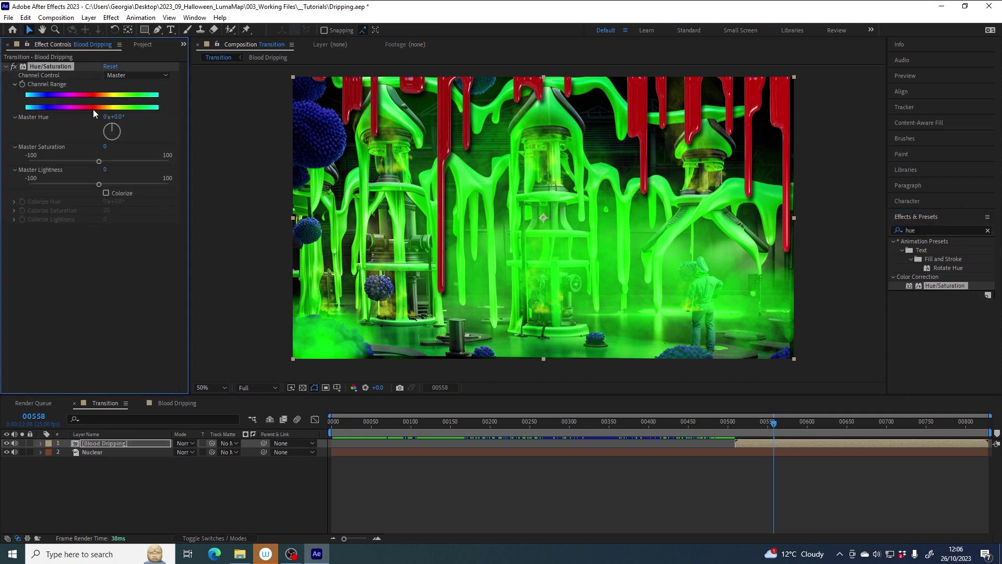
left_click_drag(120, 118, 179, 119)
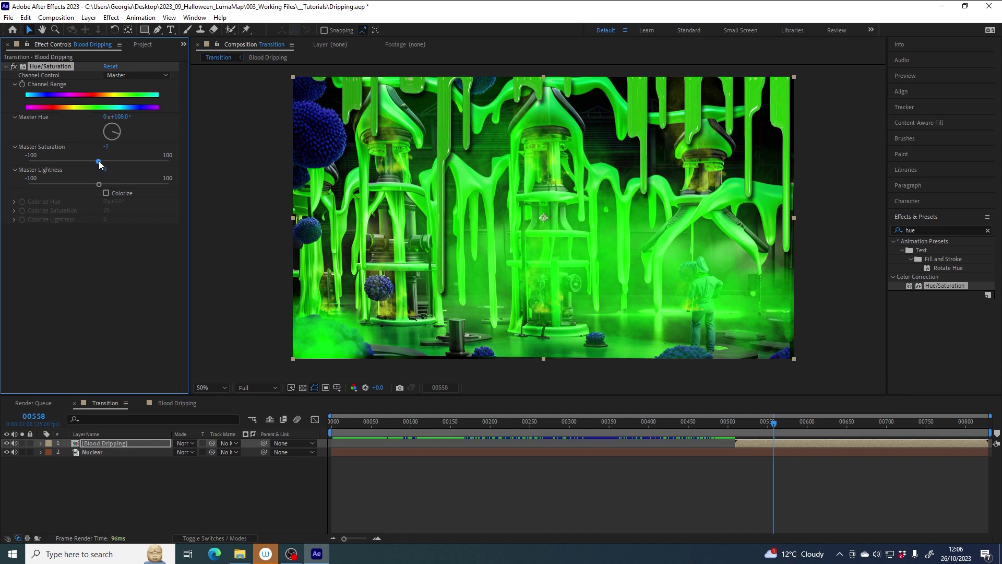
left_click_drag(99, 162, 109, 161)
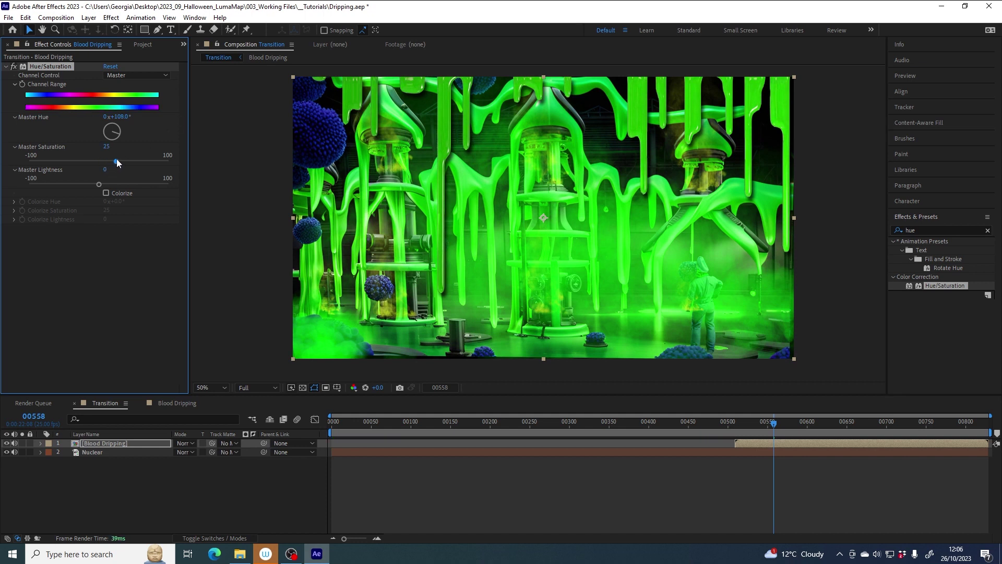
left_click_drag(98, 184, 107, 185)
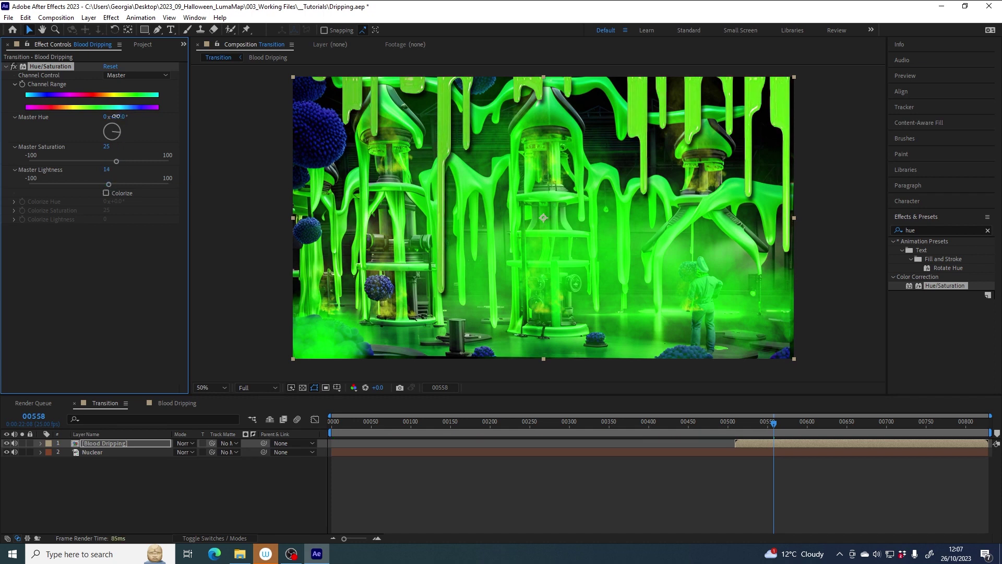
left_click_drag(115, 117, 127, 116)
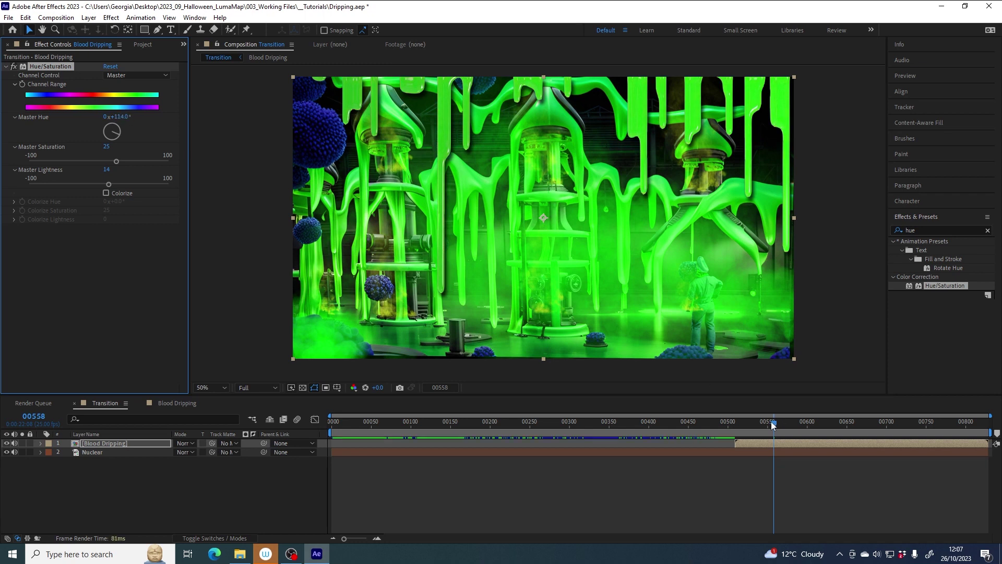
- Preview the green drips, then disable Hue/Saturation to compare with red
key("space")
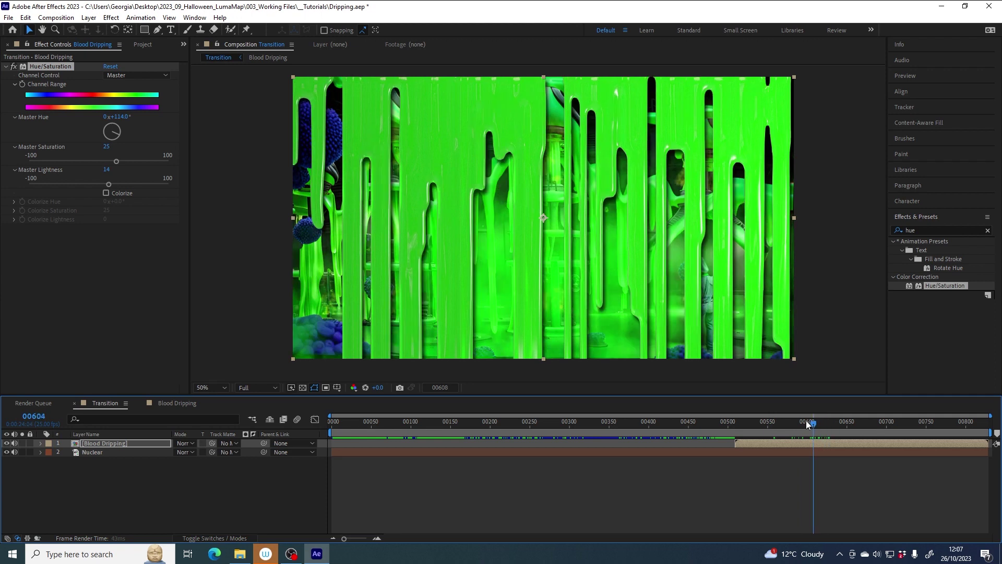
left_click_drag(781, 426, 803, 427)
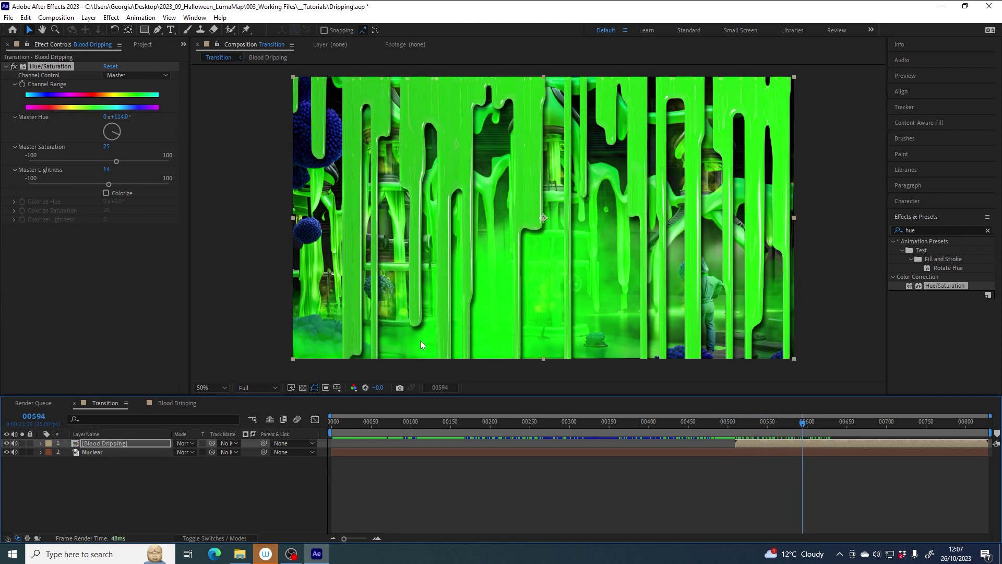
left_click(15, 67)
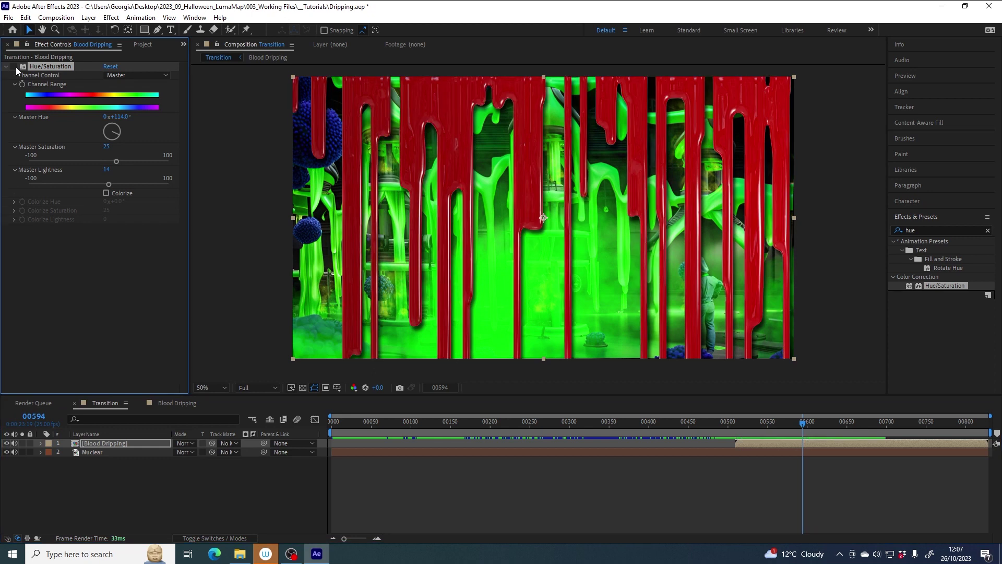